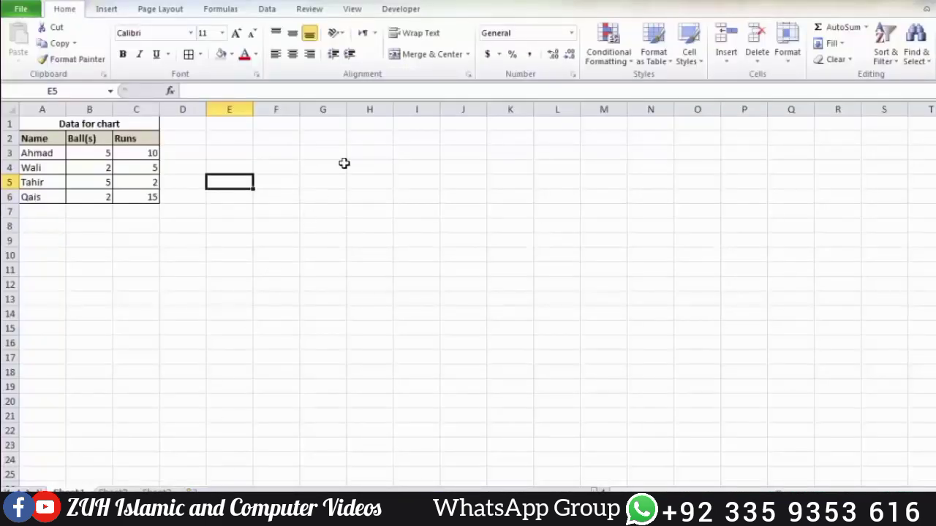
Review the 'Data for chart' table: player names with their Ball(s) and Runs values.
left_click(349, 167)
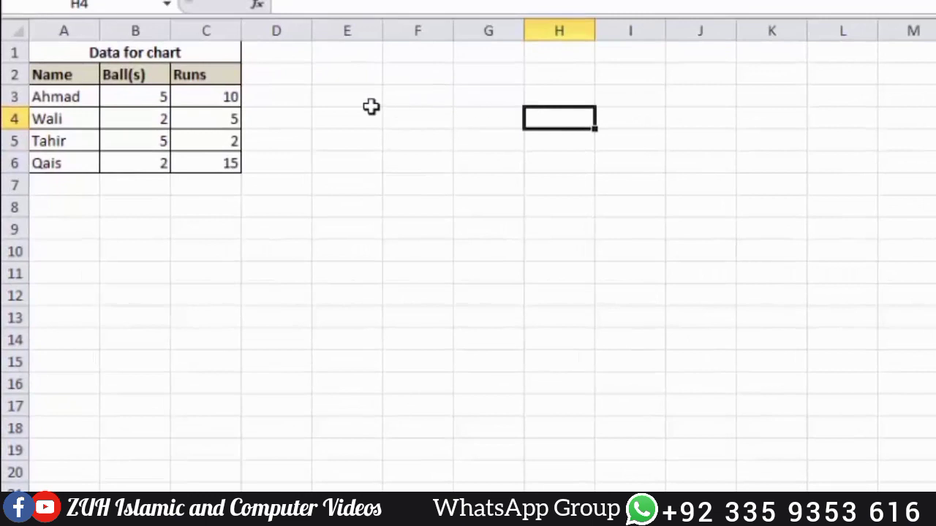
left_click(166, 58)
left_click_drag(65, 79, 66, 121)
left_click_drag(117, 75, 147, 111)
left_click_drag(192, 75, 194, 117)
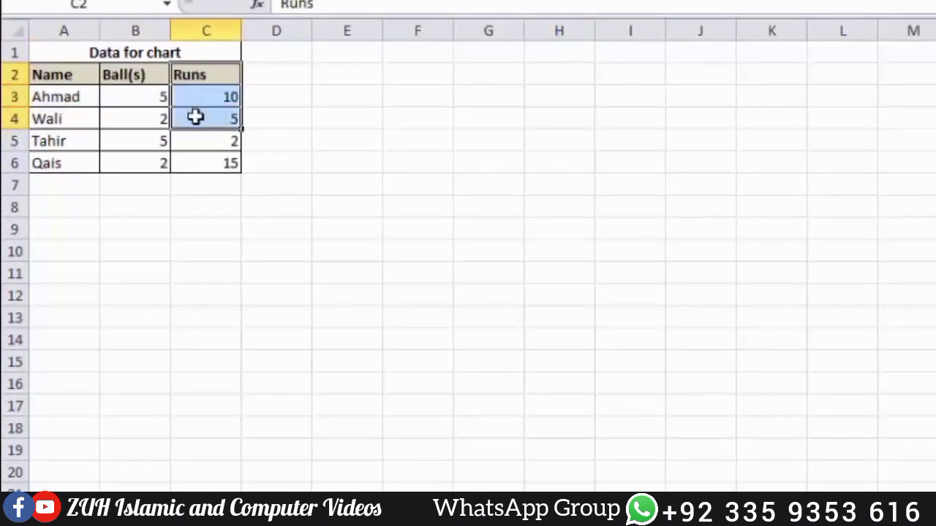
left_click_drag(83, 94, 79, 163)
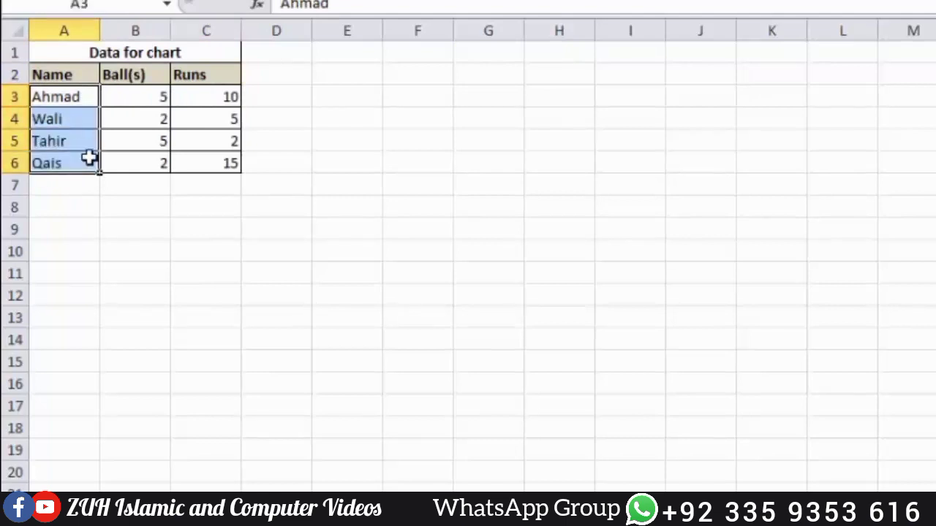
left_click(137, 92)
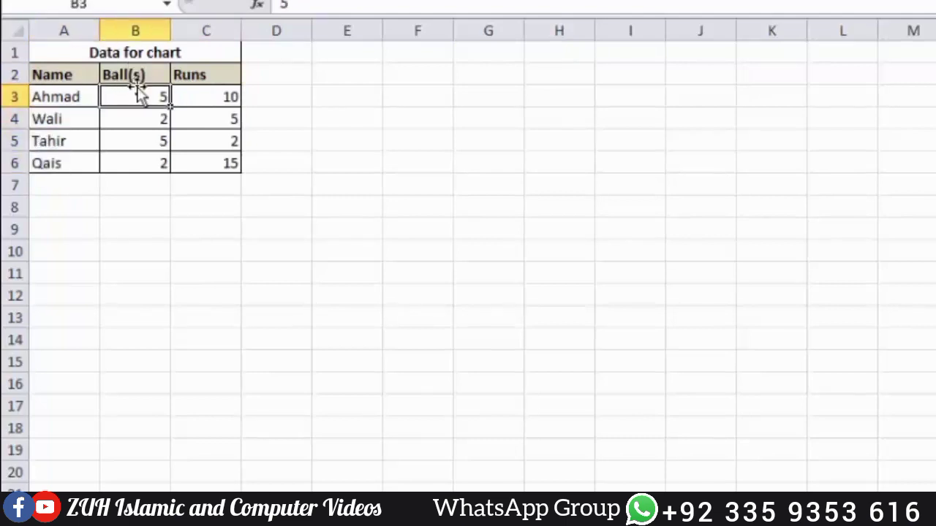
left_click(201, 97)
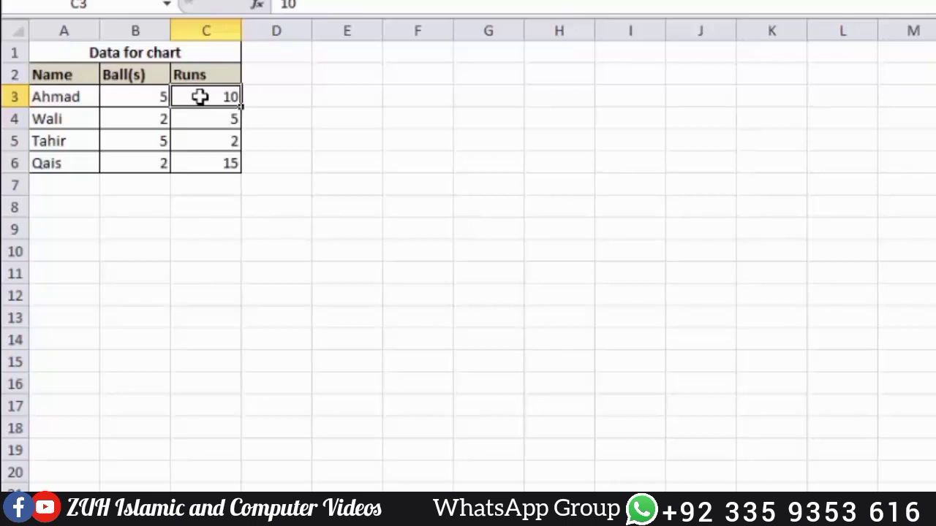
Insert a stacked column chart from the Name, Ball(s) and Runs table.
left_click_drag(73, 75, 192, 157)
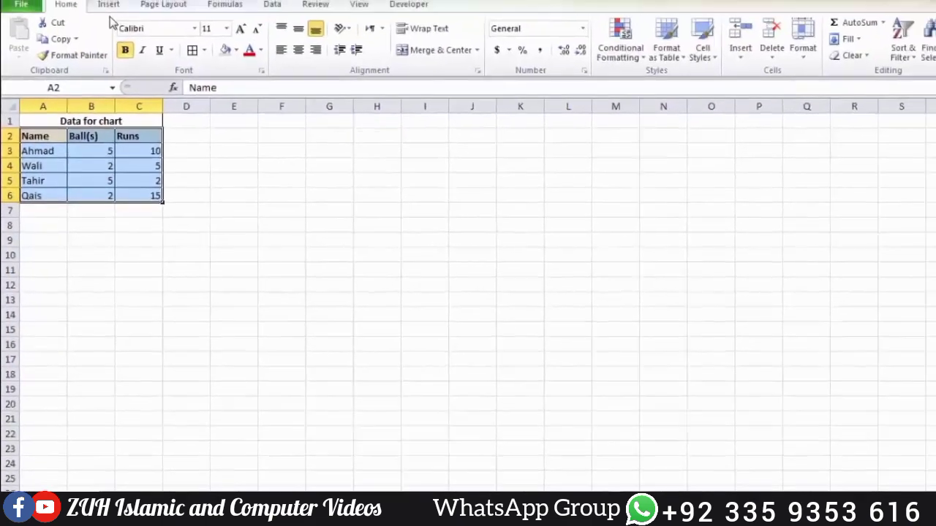
left_click(108, 9)
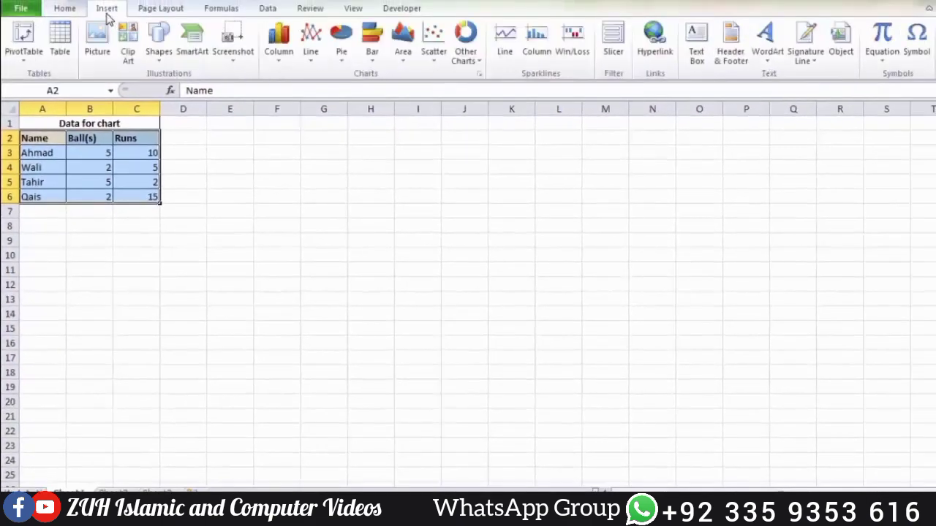
left_click(287, 63)
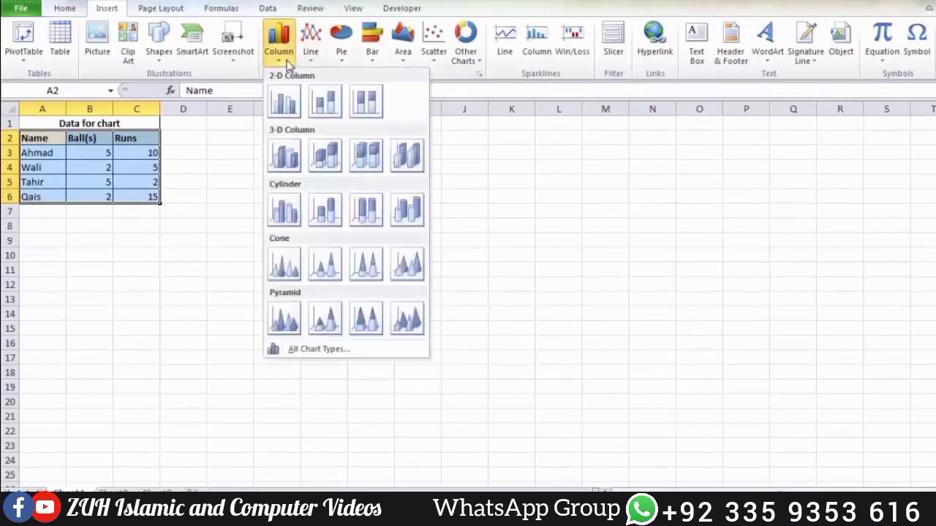
left_click(326, 101)
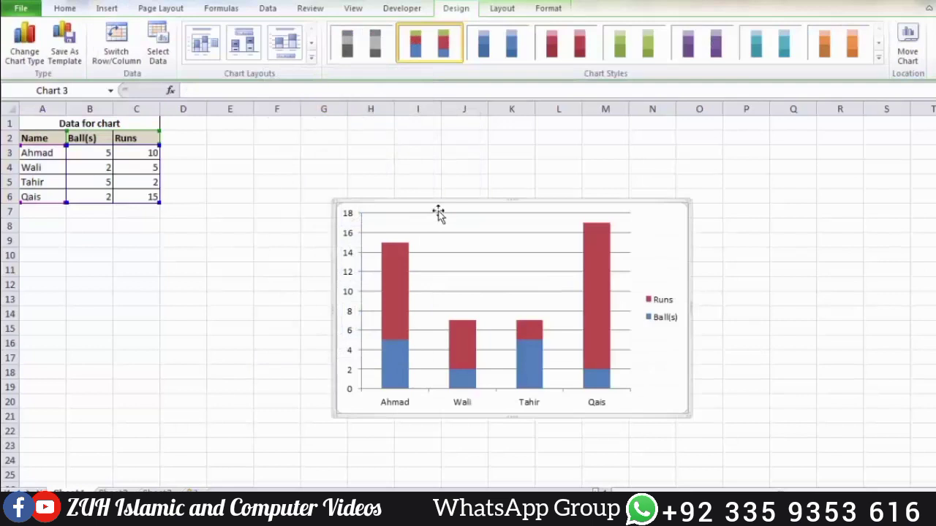
Move the chart up and left beside the table and select its Runs series.
left_click_drag(443, 198, 410, 169)
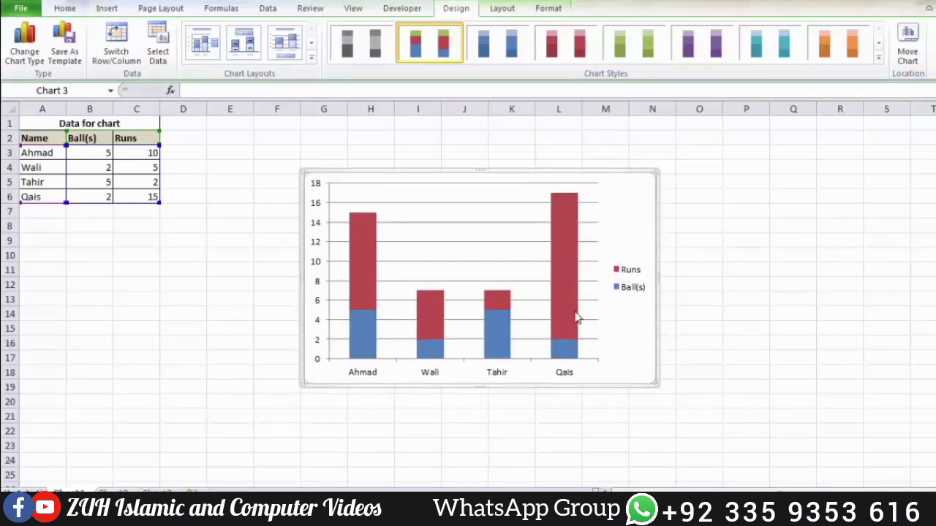
mouse_move(568, 350)
left_click(566, 245)
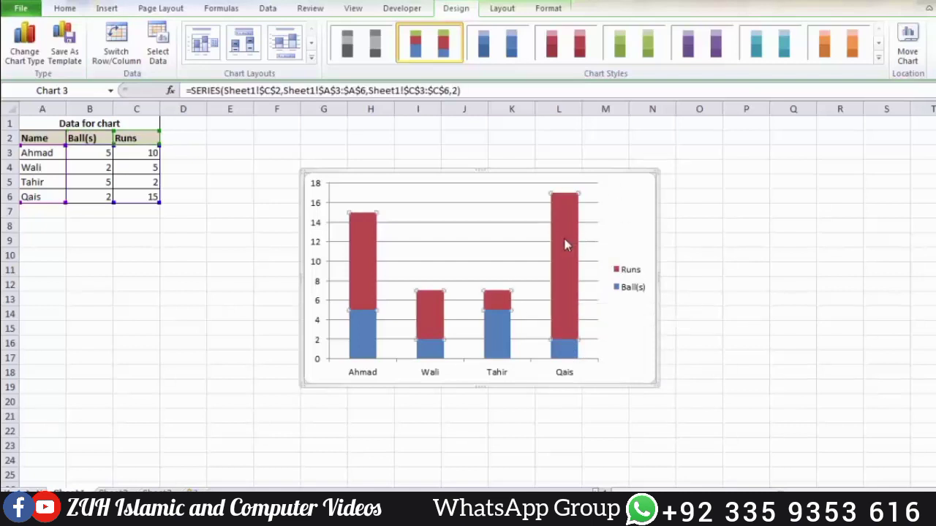
Plot the Runs series on a secondary axis (0 to 16), then select the Ball(s) series.
right_click(567, 245)
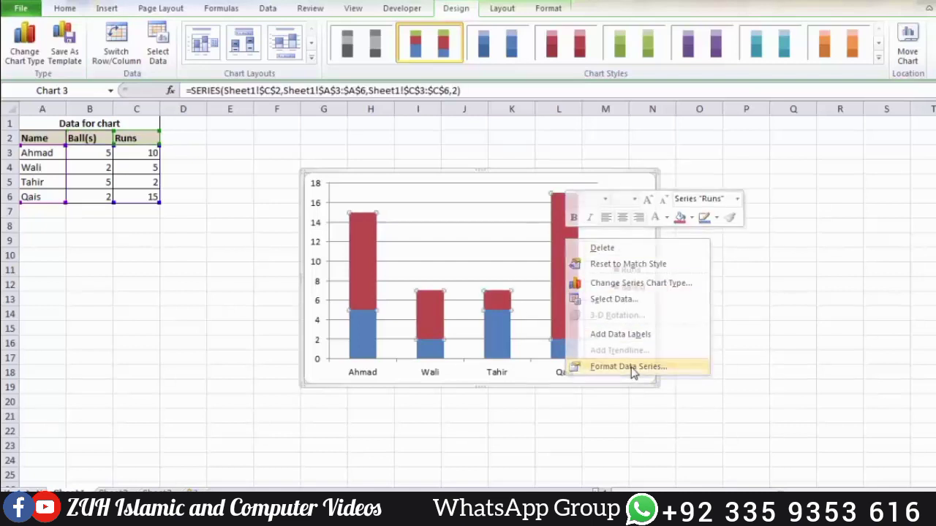
left_click(633, 369)
left_click_drag(721, 48, 773, 59)
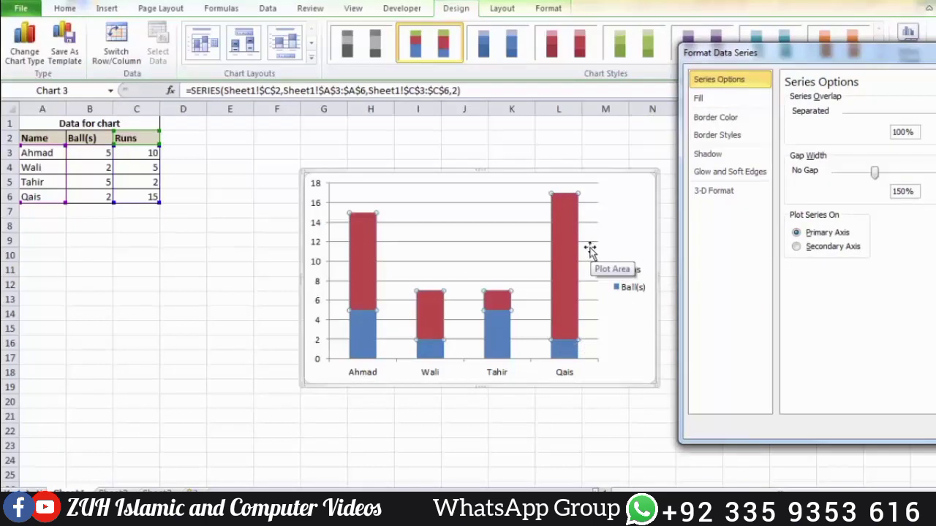
left_click(797, 247)
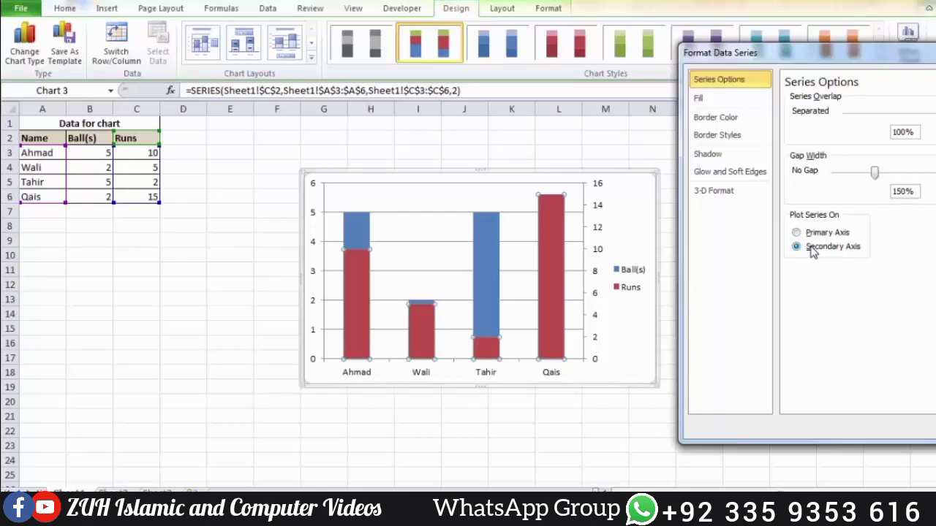
left_click(491, 274)
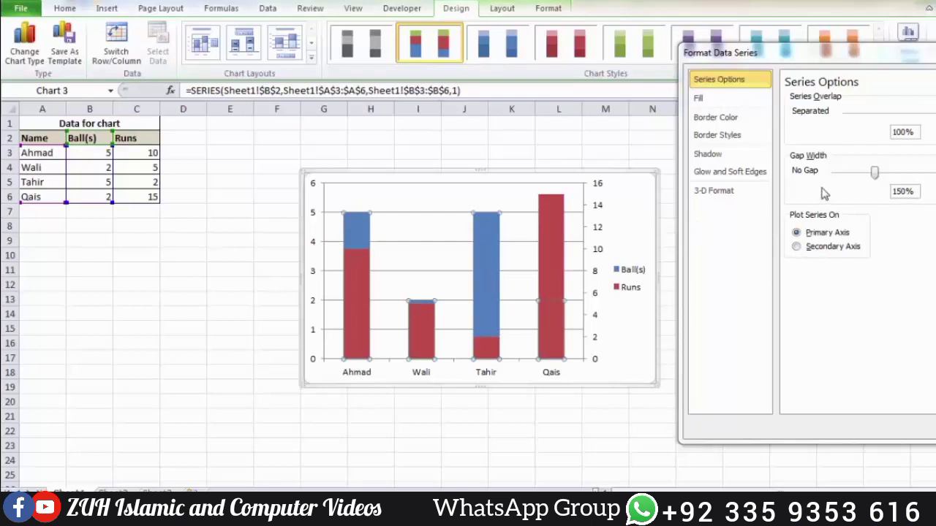
Reduce the Ball(s) gap width to 67% and give it a solid light blue fill.
left_click_drag(876, 176, 855, 179)
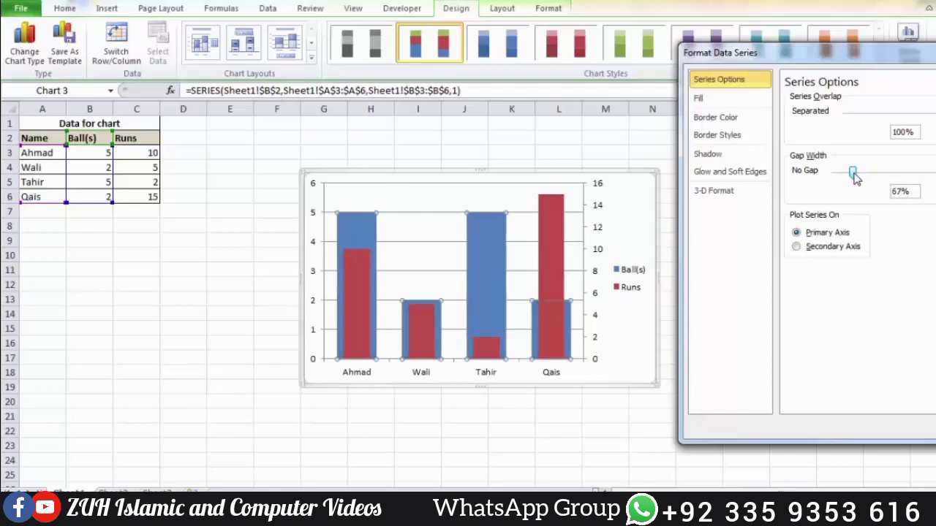
left_click(699, 98)
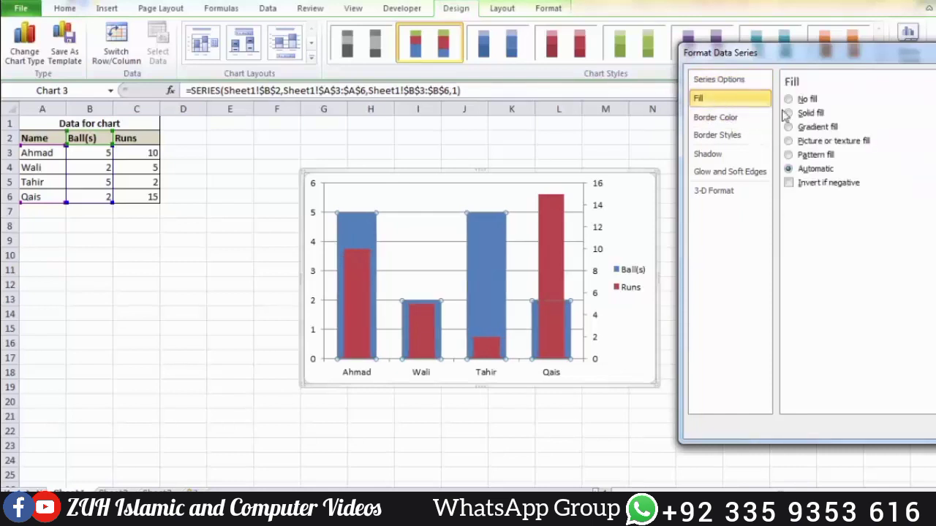
left_click(802, 114)
left_click(857, 215)
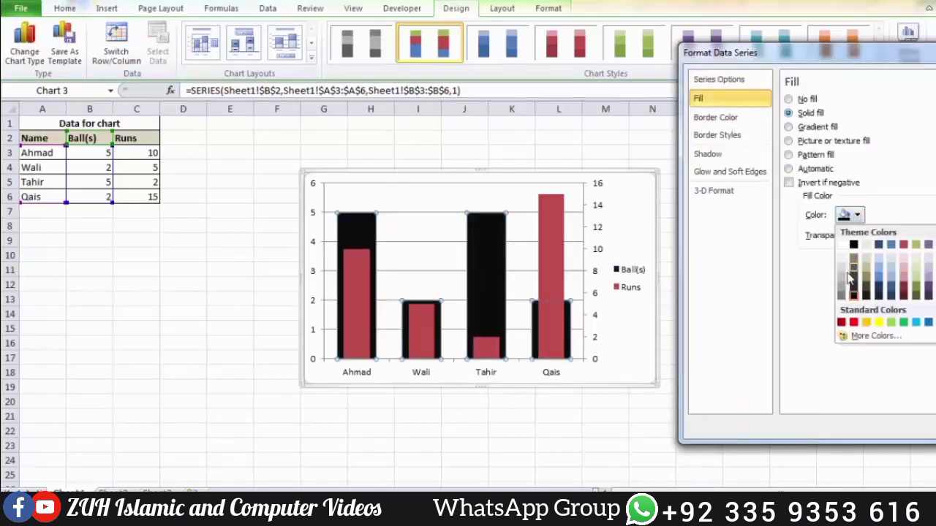
left_click(879, 263)
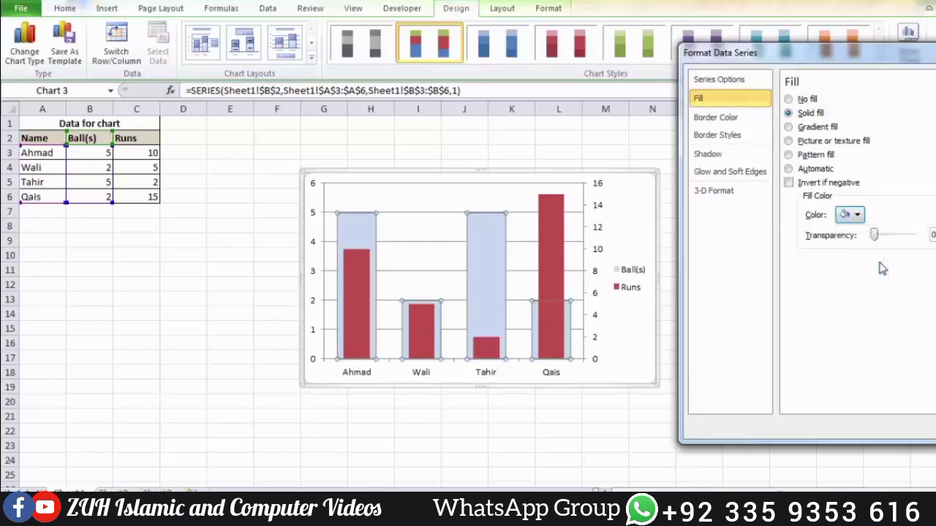
Give the Runs columns a solid medium blue fill and close Format Data Series.
left_click(553, 244)
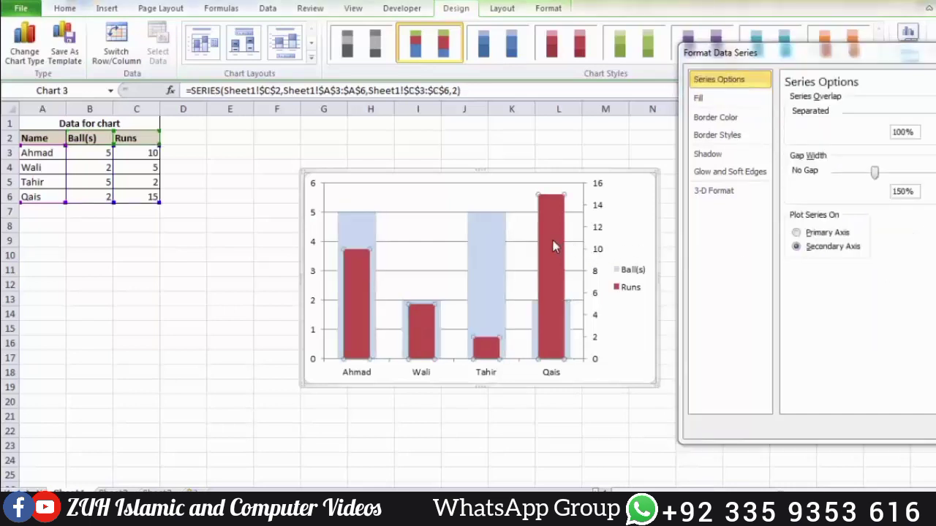
left_click(713, 100)
left_click(802, 114)
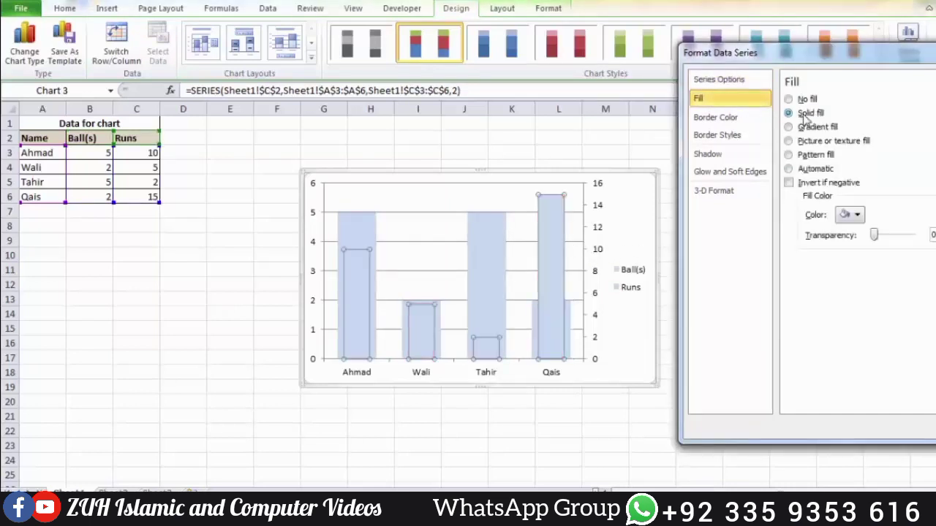
left_click(857, 215)
left_click(880, 276)
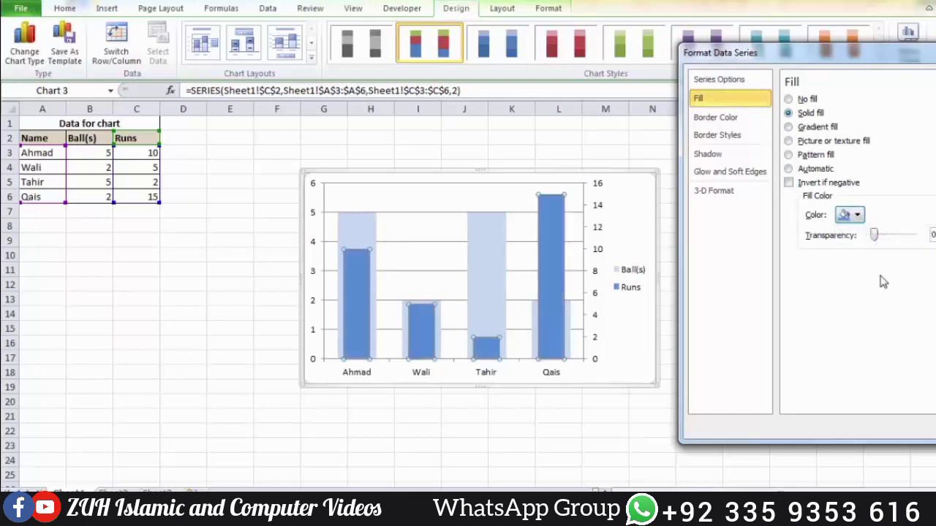
key("Escape")
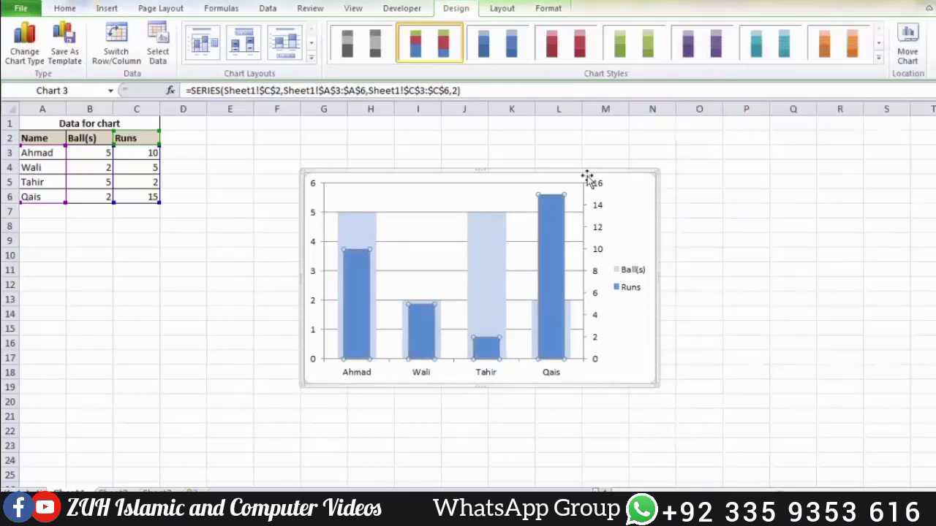
left_click(728, 223)
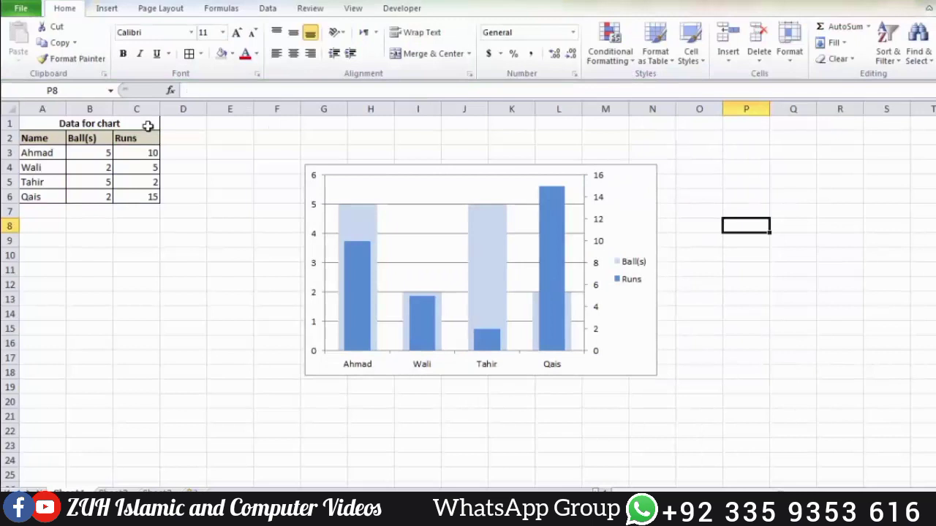
left_click(81, 153)
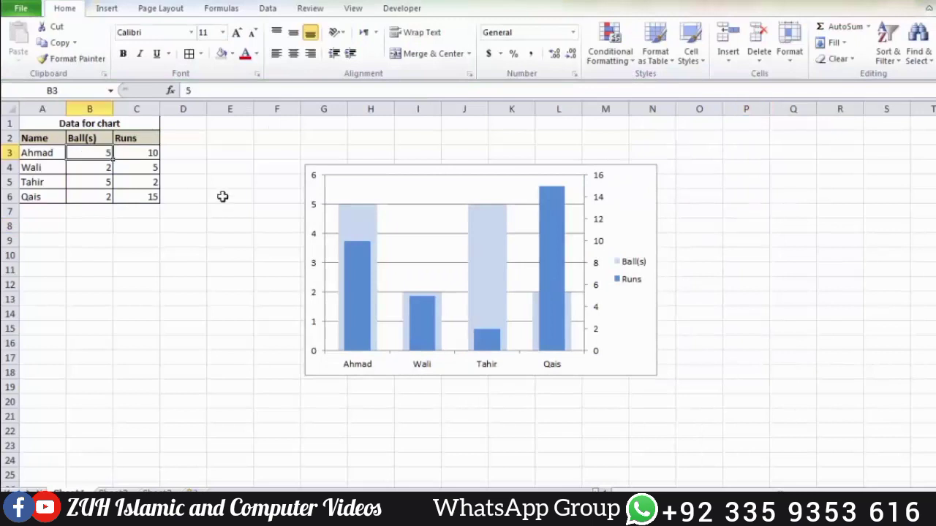
type("7")
key("Tab")
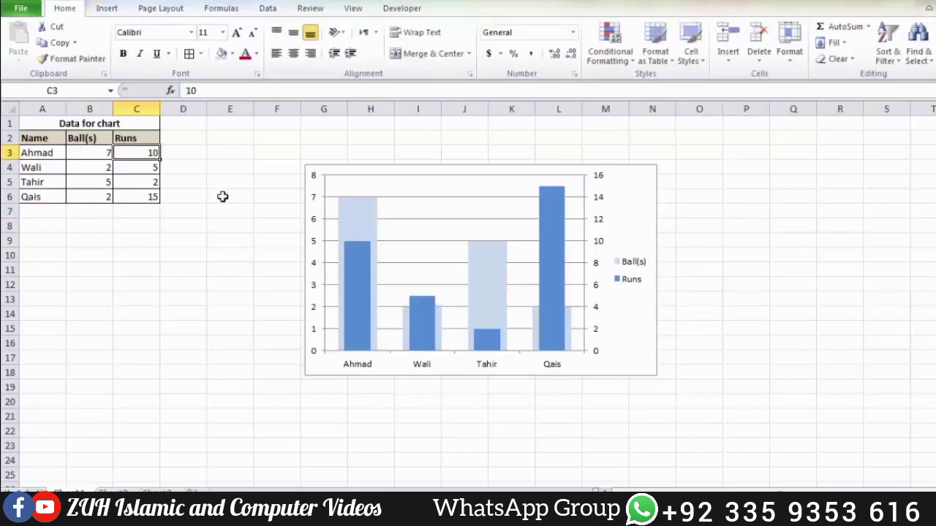
type("2")
key("Return")
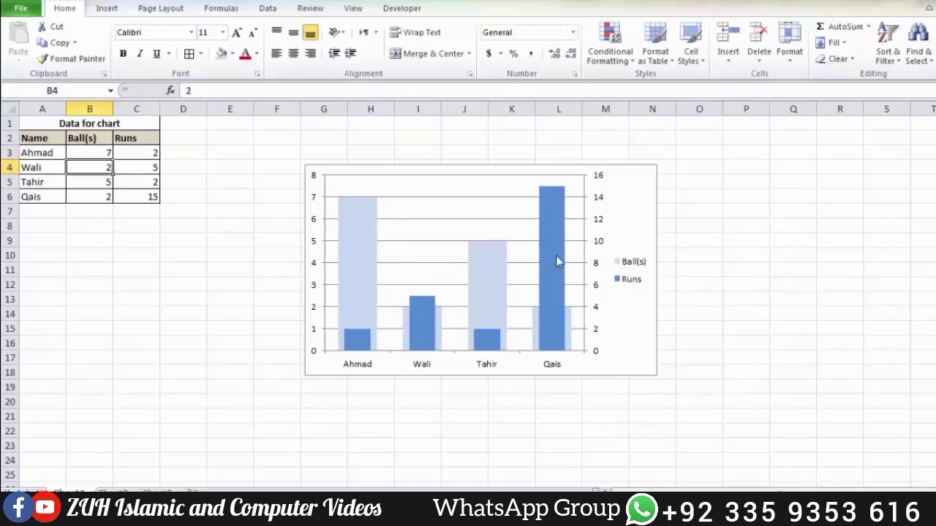
mouse_move(359, 349)
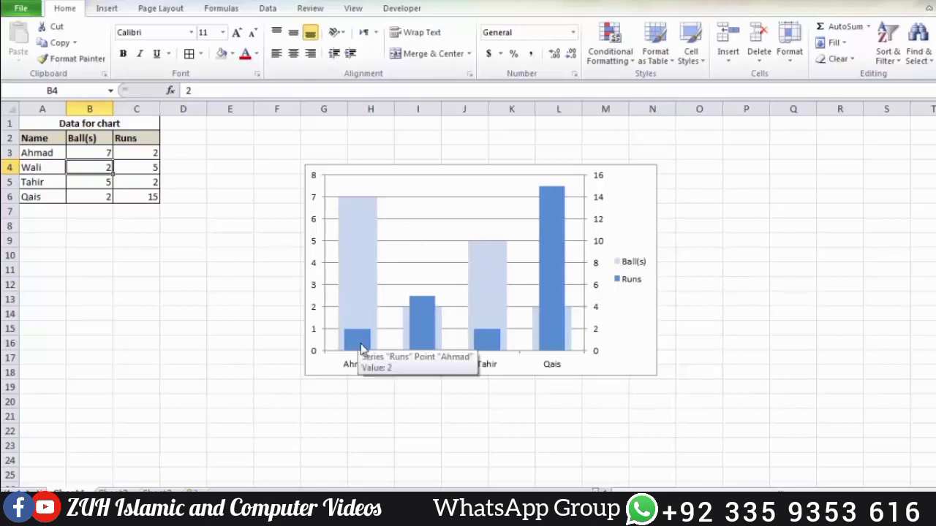
mouse_move(420, 341)
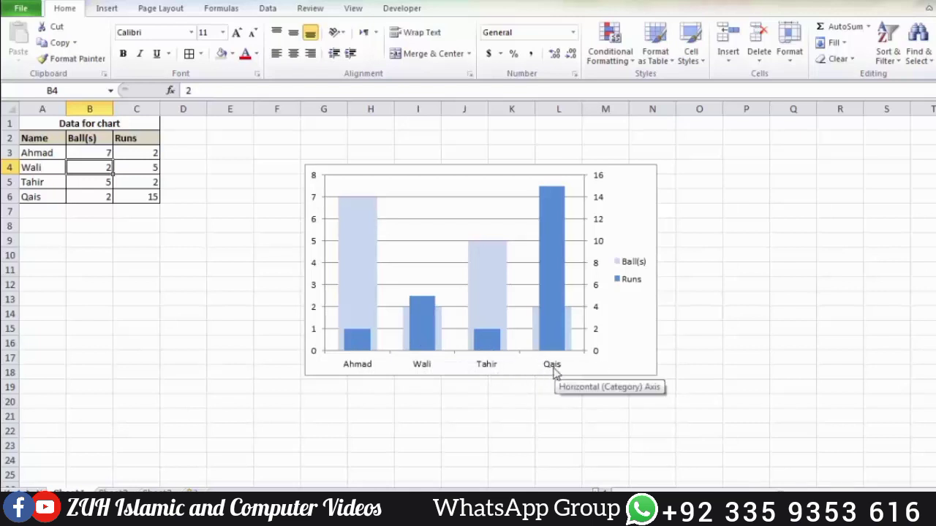
mouse_move(555, 194)
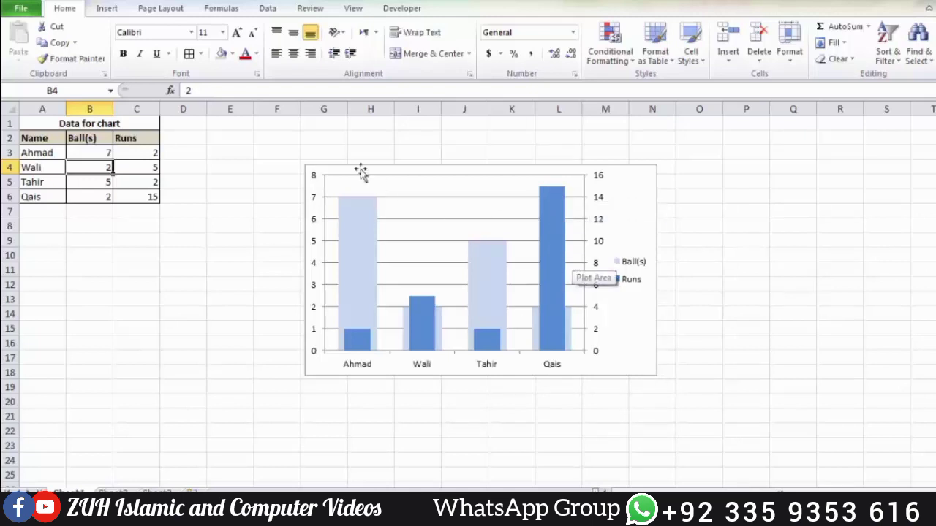
left_click_drag(319, 168, 625, 148)
Insert a clustered column chart of A2:C6, position it up and left, and select Ball(s).
left_click(306, 201)
left_click_drag(40, 141, 131, 195)
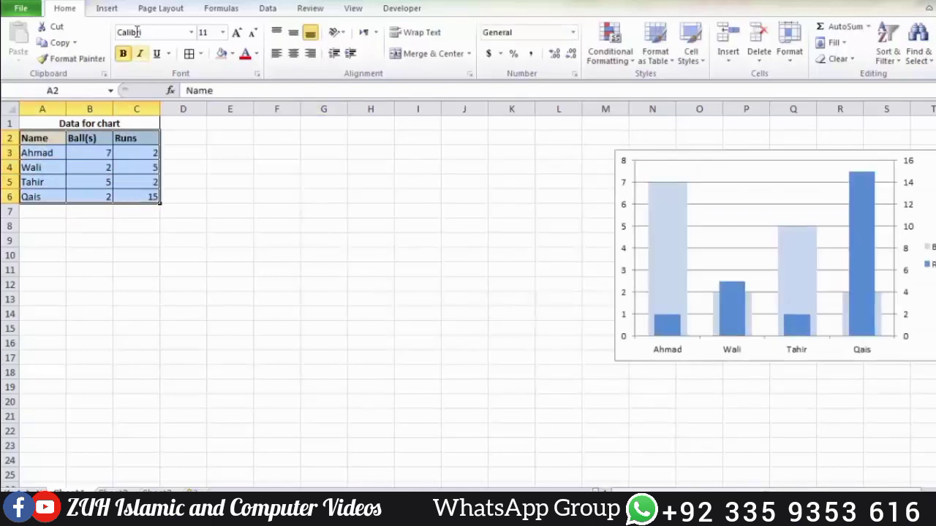
left_click(108, 9)
left_click(277, 40)
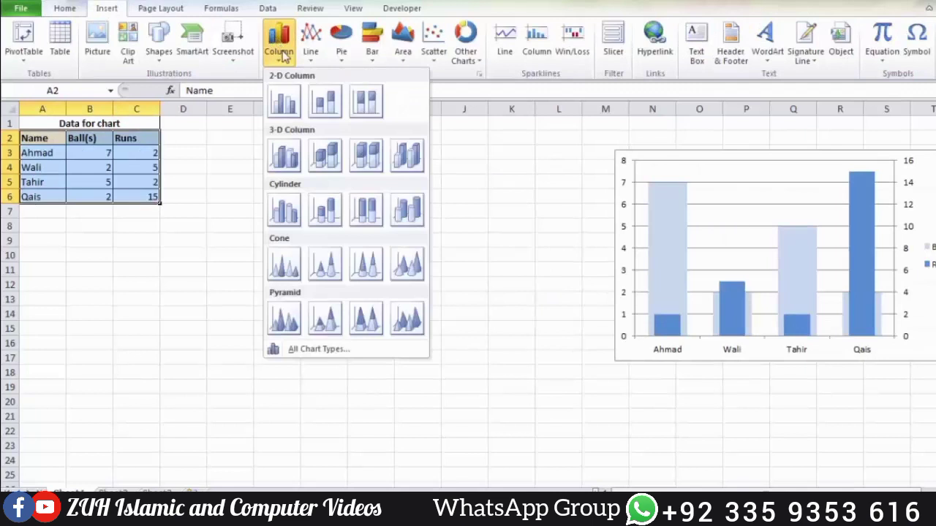
left_click(285, 102)
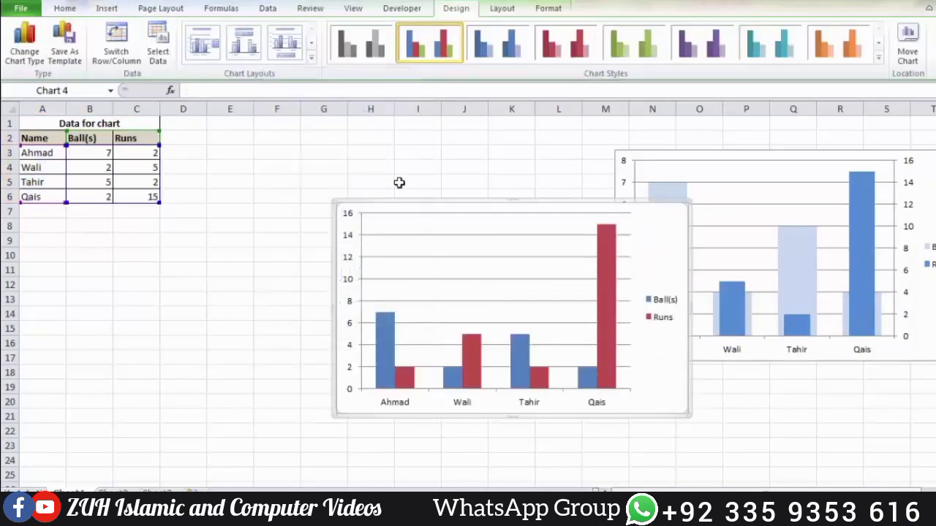
left_click_drag(403, 203, 312, 175)
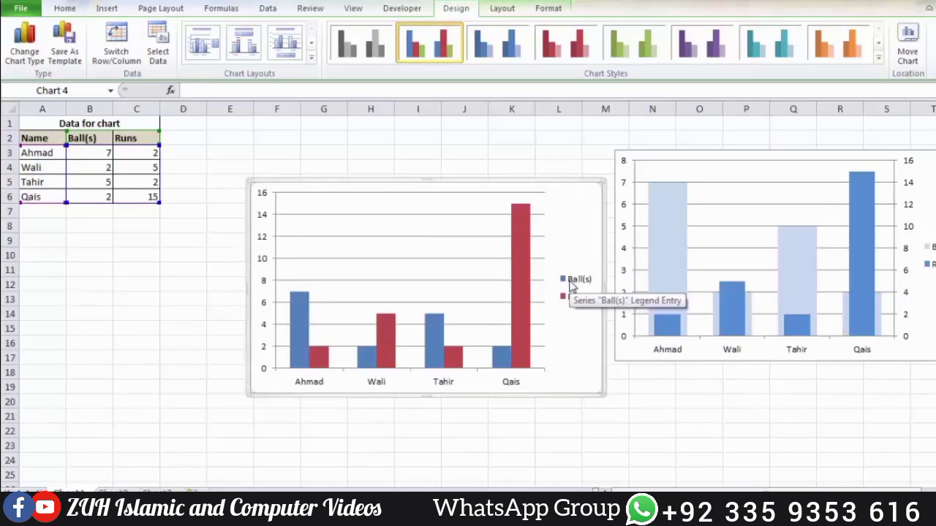
left_click(298, 316)
Change the Ball(s) series to Line with Markers and open its Format Data Series settings.
right_click(299, 315)
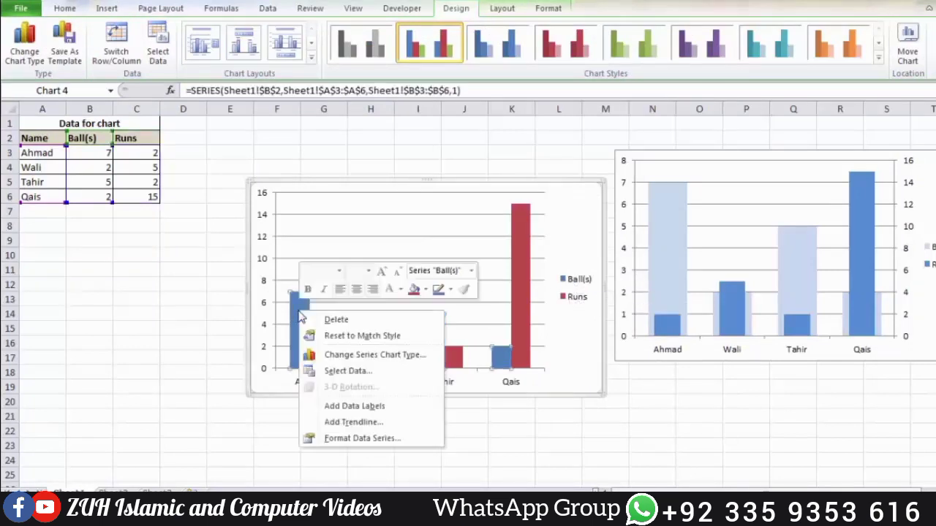
left_click(358, 355)
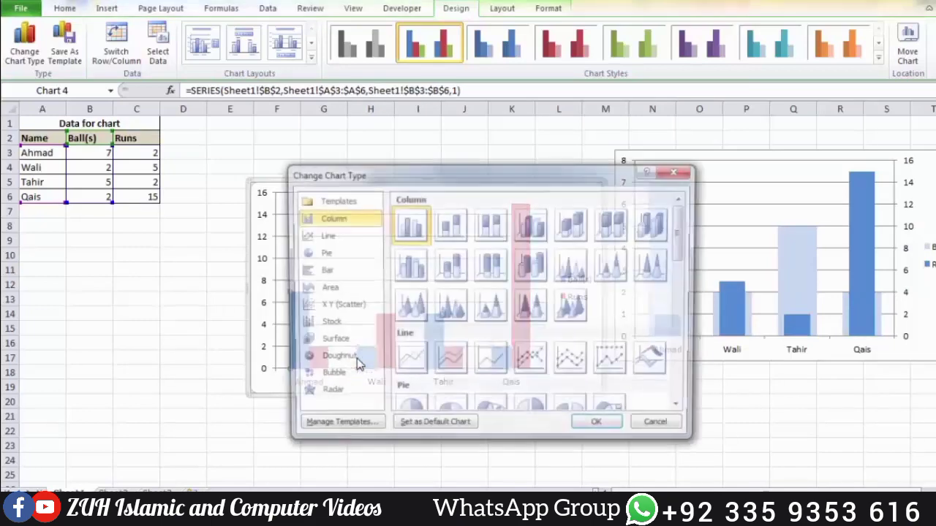
left_click(532, 360)
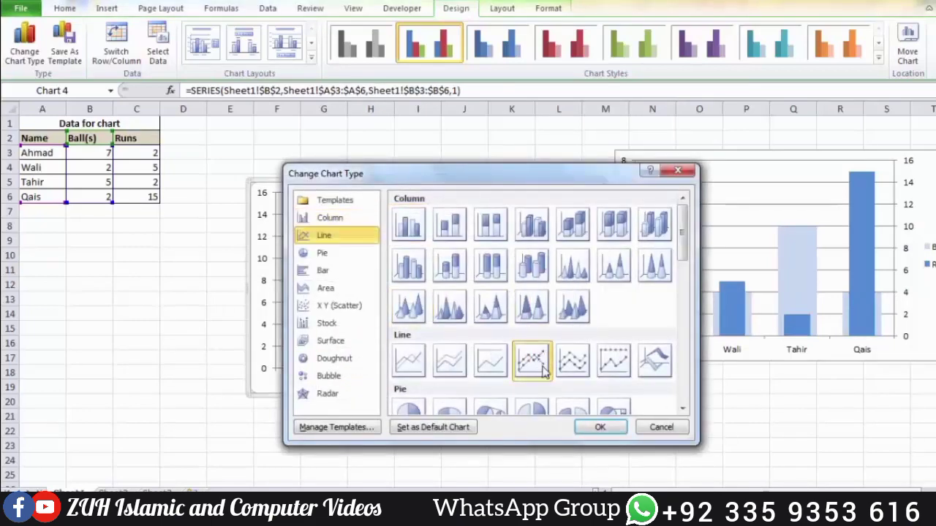
left_click(597, 428)
left_click(426, 320)
right_click(426, 319)
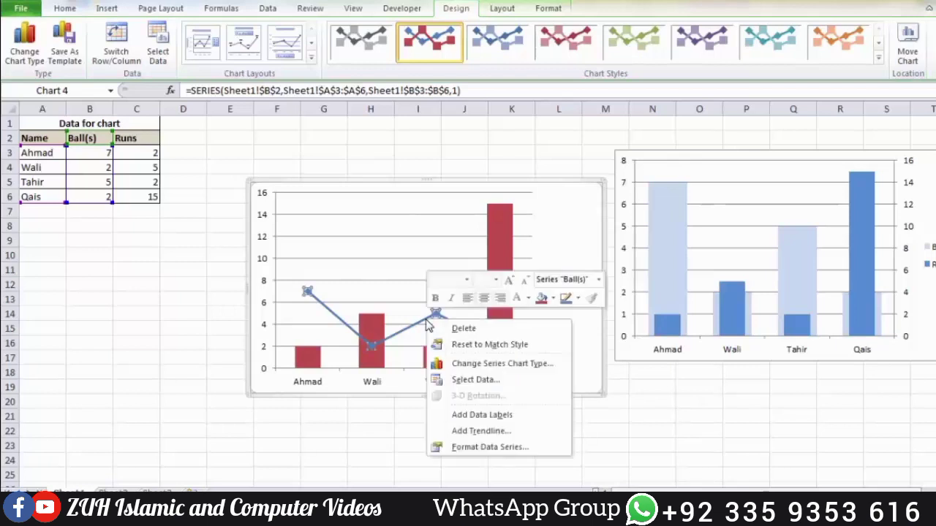
left_click(479, 448)
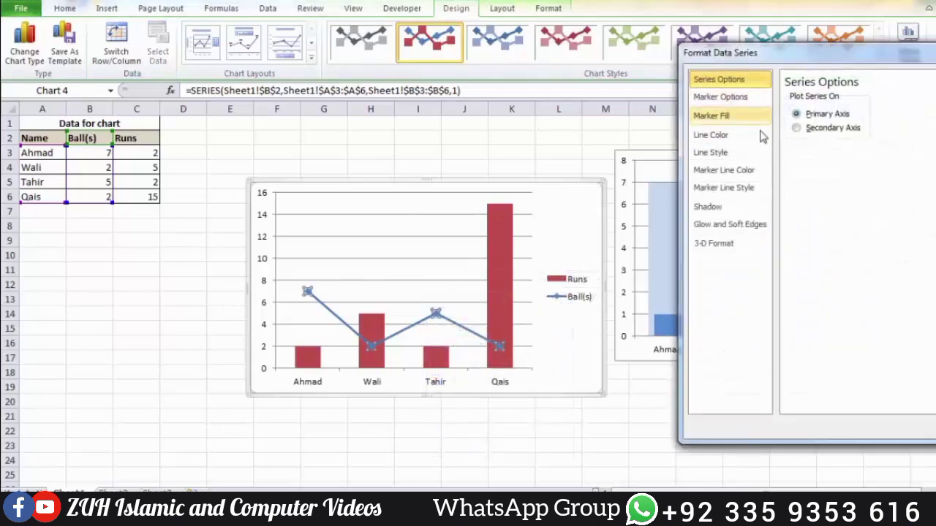
Set Ball(s) to No line and use a built-in dash marker shape.
left_click(731, 135)
left_click(798, 102)
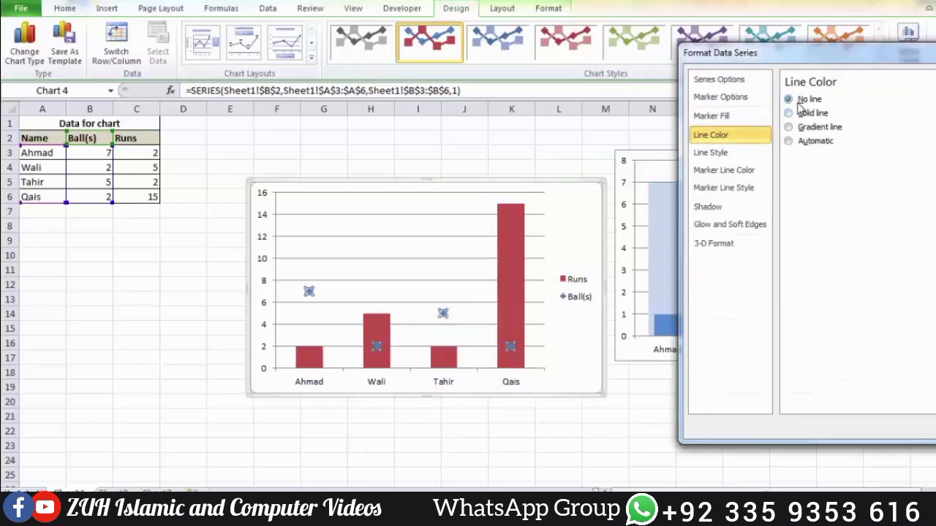
left_click(720, 117)
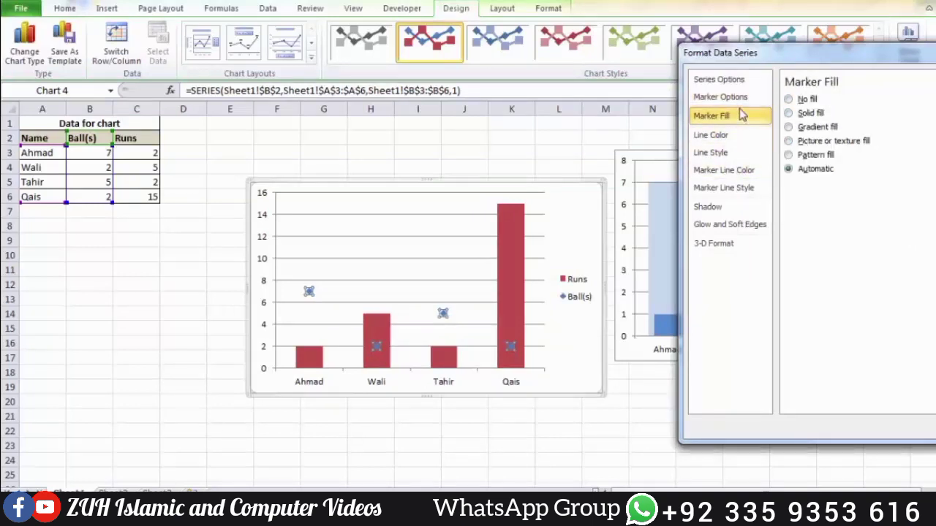
left_click(720, 97)
left_click(874, 141)
left_click(845, 161)
left_click(846, 260)
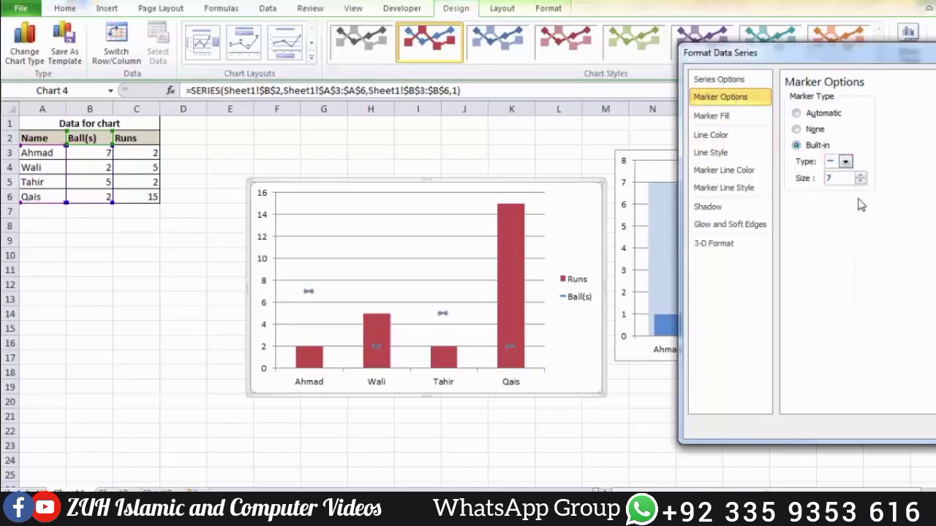
Enlarge the Ball(s) dash markers to size 29.
left_click(861, 176)
left_click(861, 176)
left_click(861, 176)
left_click(861, 176)
left_click(861, 176)
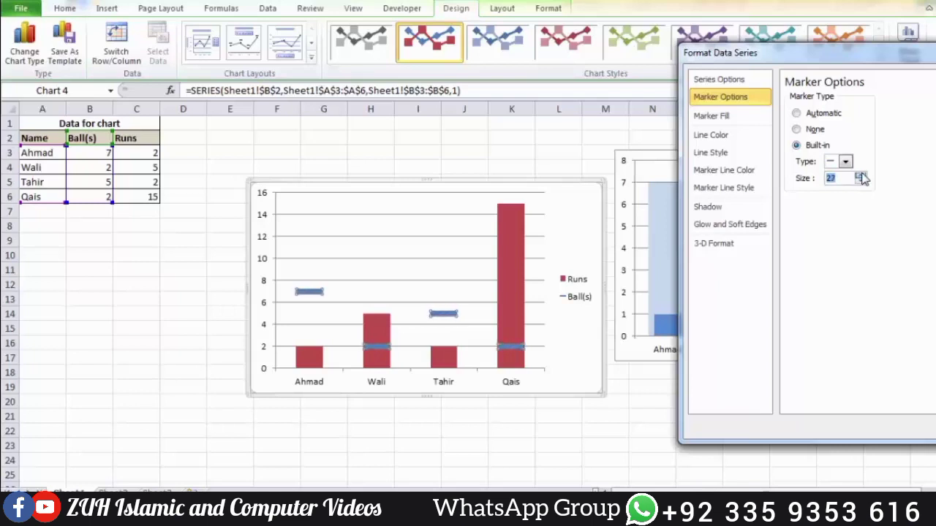
left_click(863, 178)
left_click(863, 179)
left_click(863, 178)
left_click(862, 178)
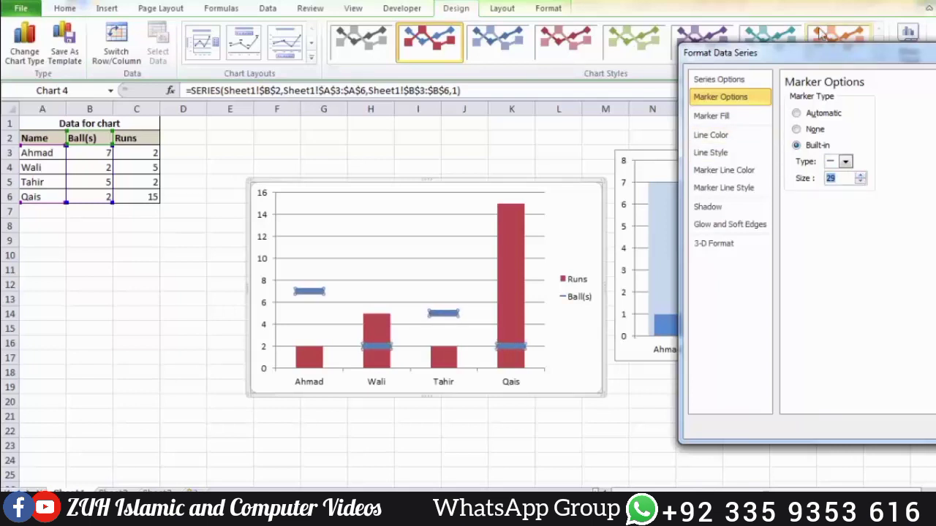
left_click_drag(844, 57, 810, 59)
Fill the second chart's Runs columns solid light blue, close the settings and deselect the chart.
left_click(518, 252)
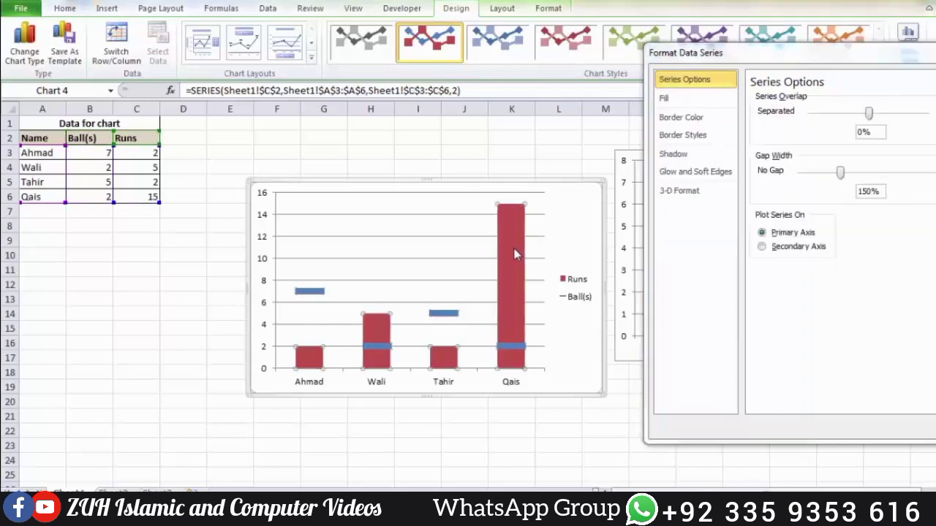
left_click(667, 98)
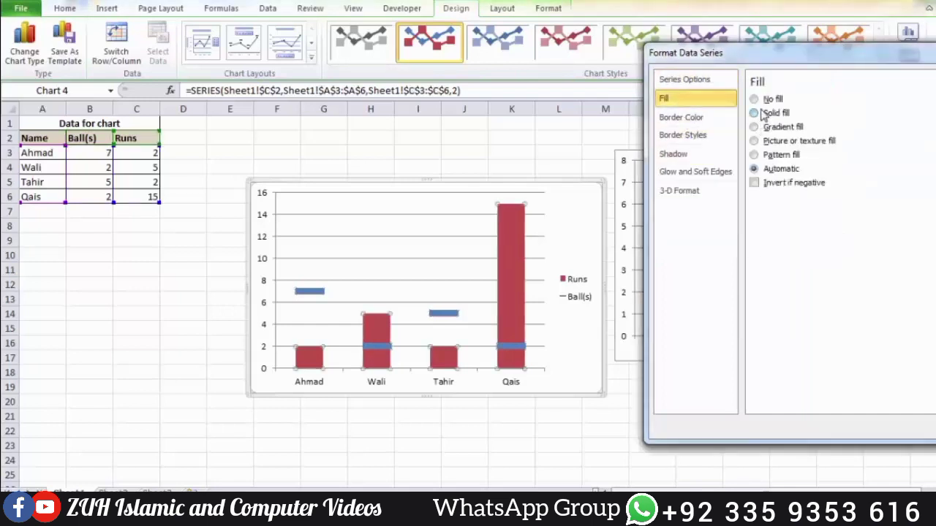
left_click(753, 113)
left_click(823, 215)
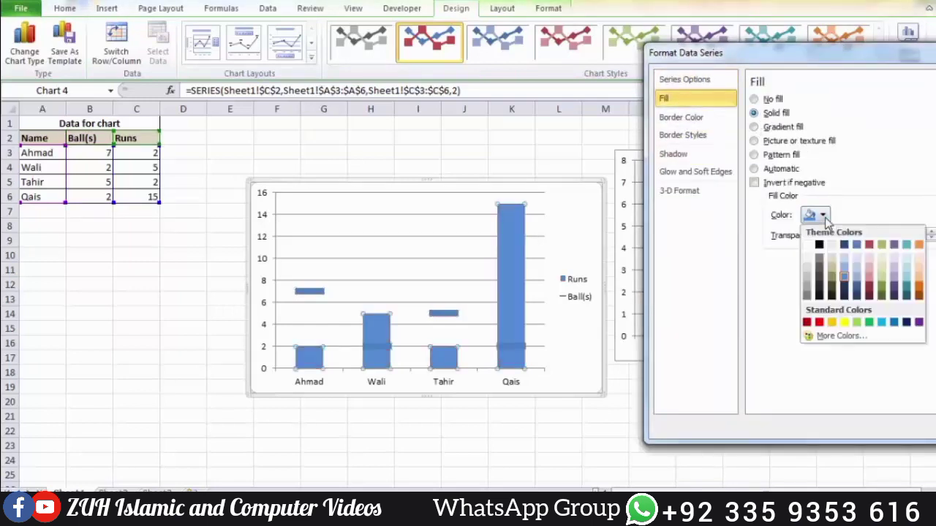
left_click(845, 267)
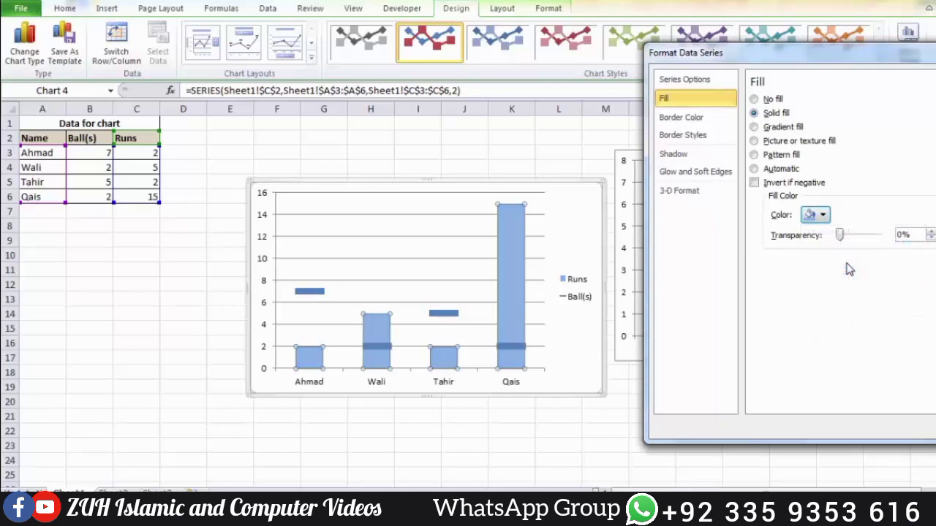
key("Escape")
left_click(747, 402)
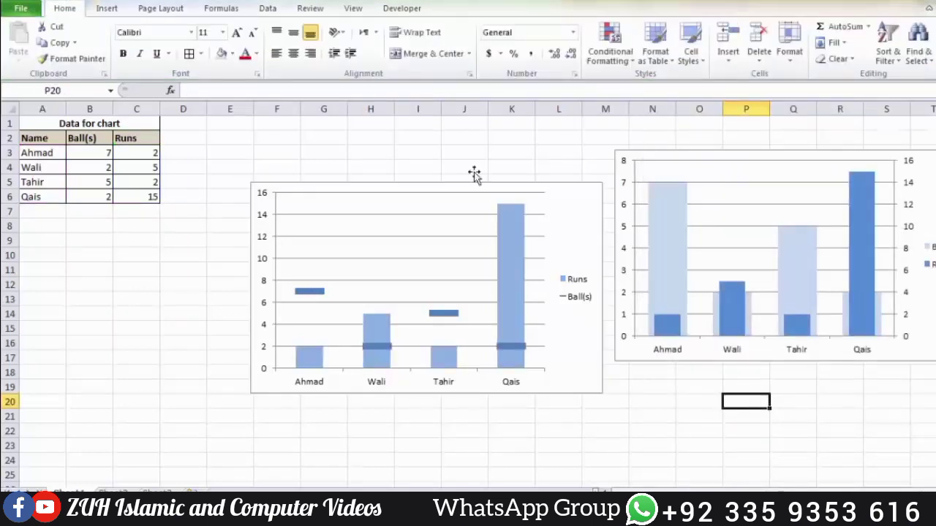
Align the second chart with the first and enter Ball(s) 8 and Runs 15 in row 4.
left_click_drag(475, 178, 475, 146)
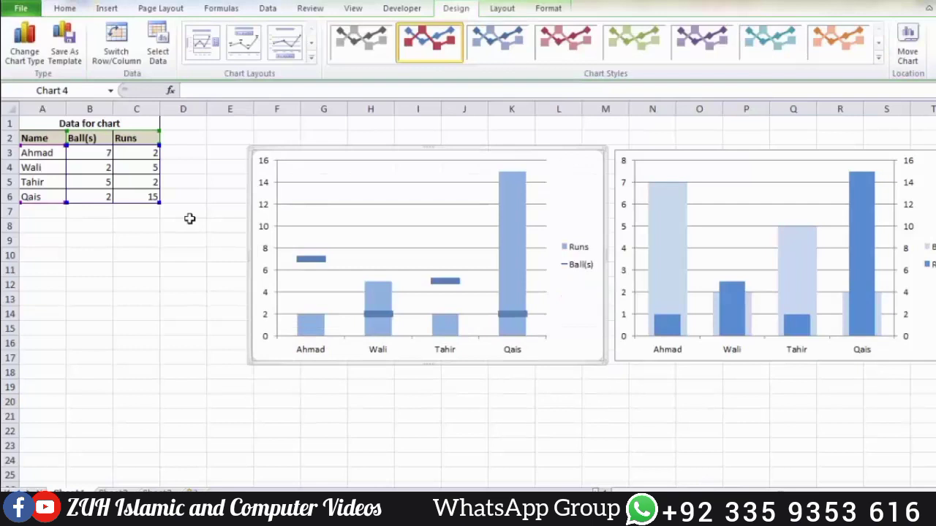
left_click(109, 168)
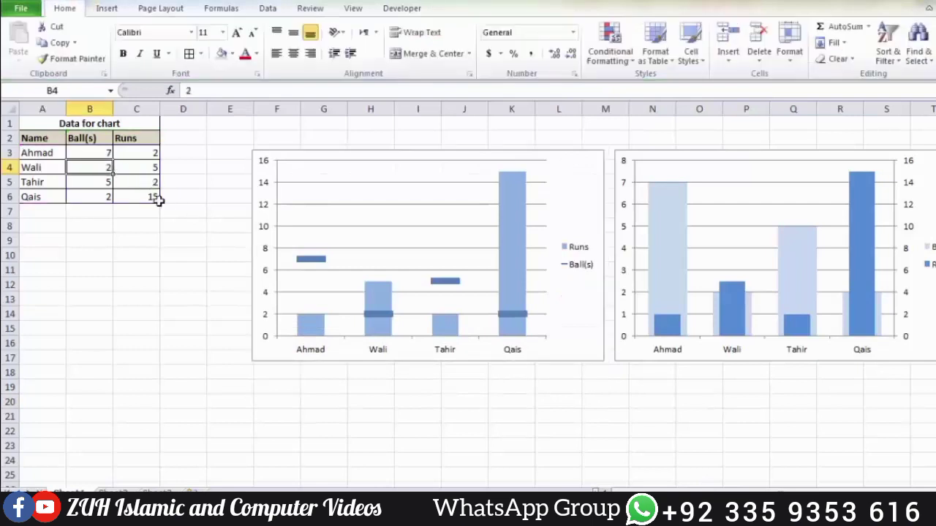
type("8")
type("15")
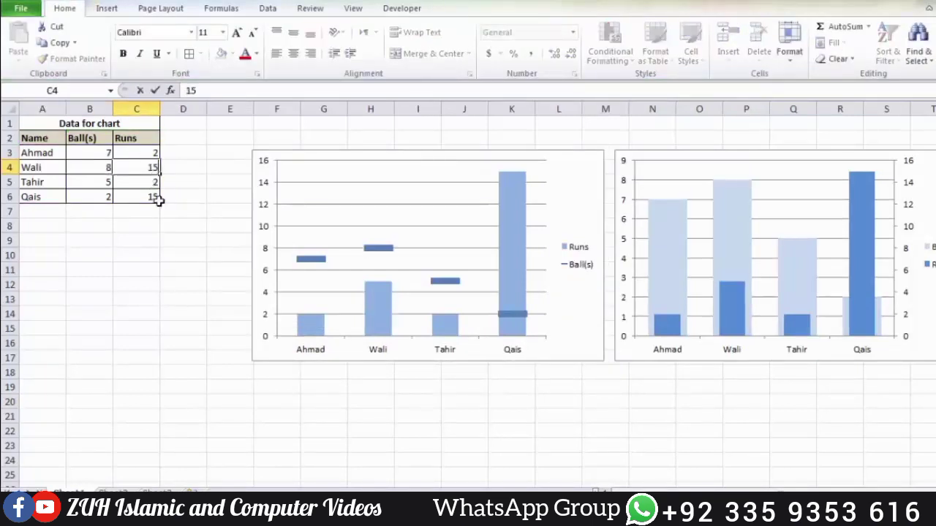
key("Return")
key("Left")
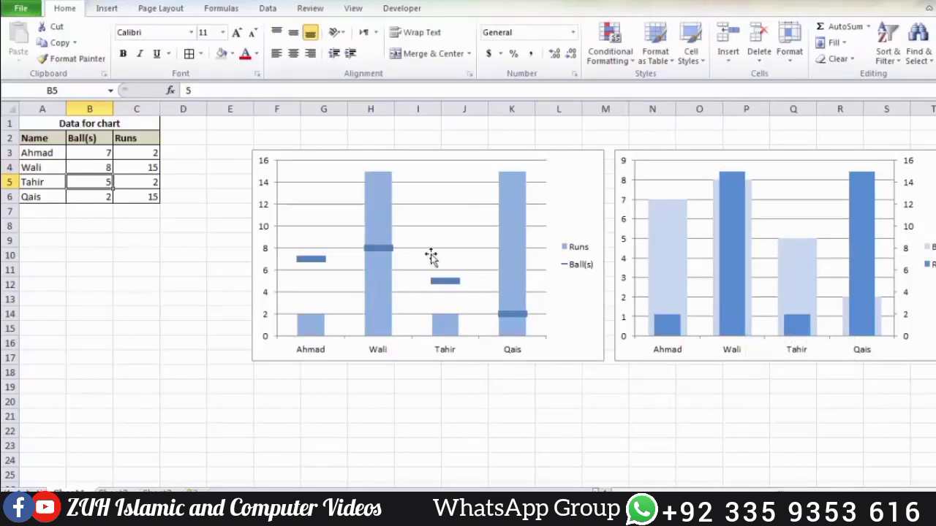
left_click(436, 396)
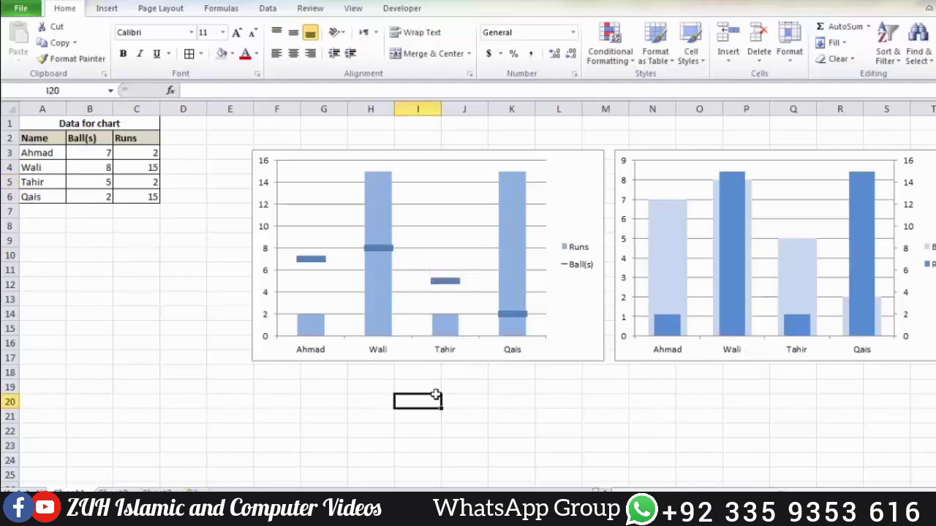